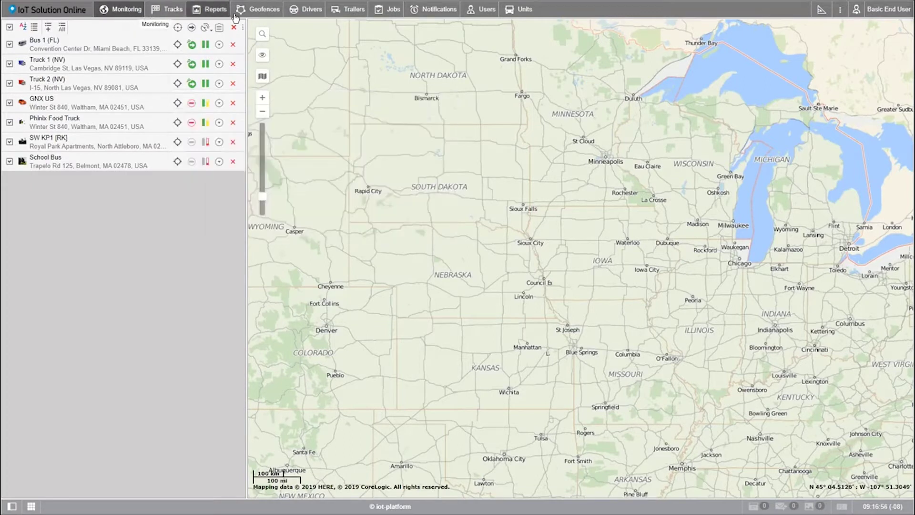
Show the Users list with the accounts Dispatcher-1 and Dispatcher-2.
{"action": "left_click", "coordinate": [486, 11]}
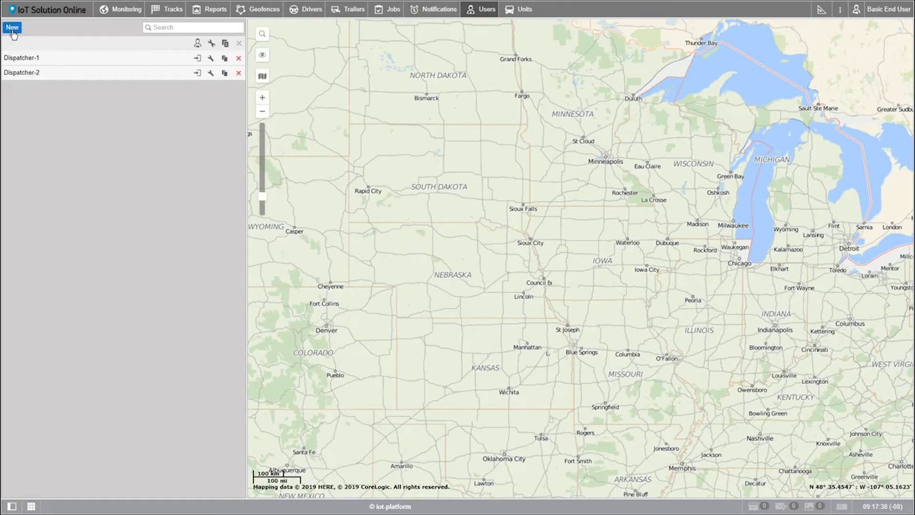
{"action": "left_click", "coordinate": [13, 32]}
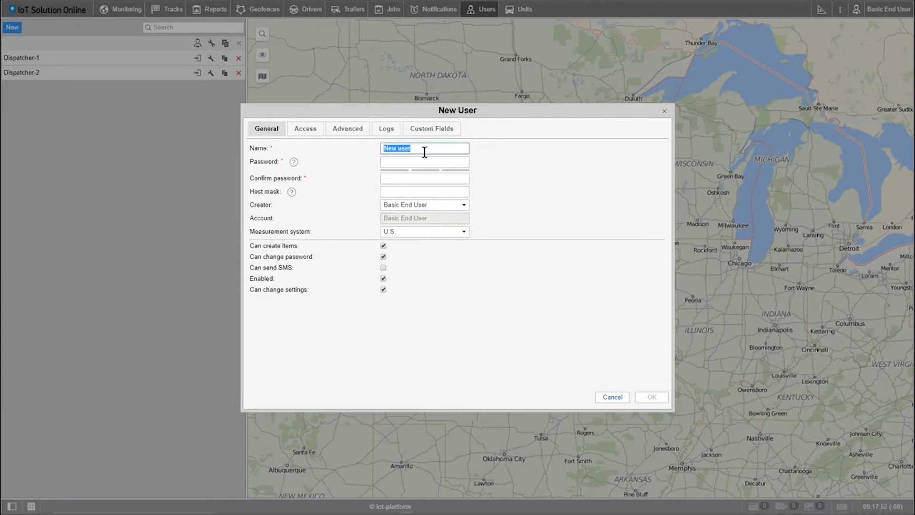
{"action": "type", "text": "basic@user.com"}
{"action": "left_click", "coordinate": [423, 160]}
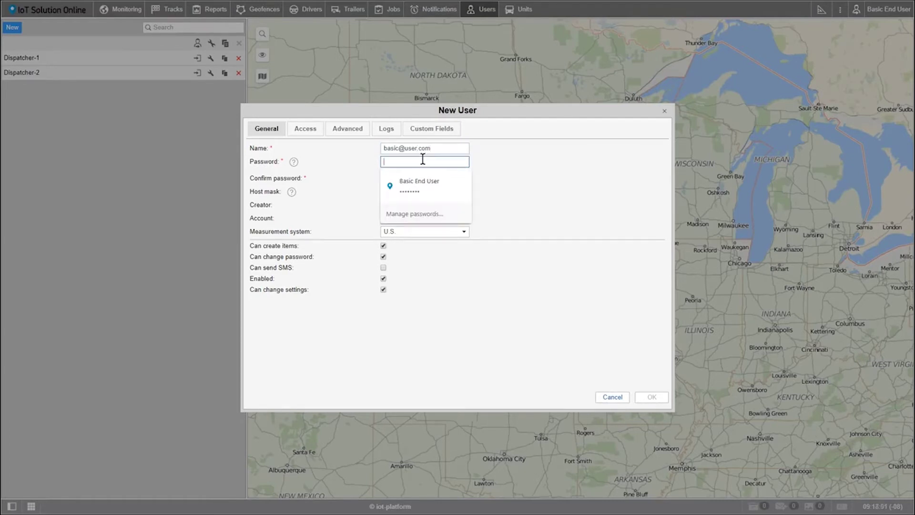
{"action": "key", "text": "ctrl+v"}
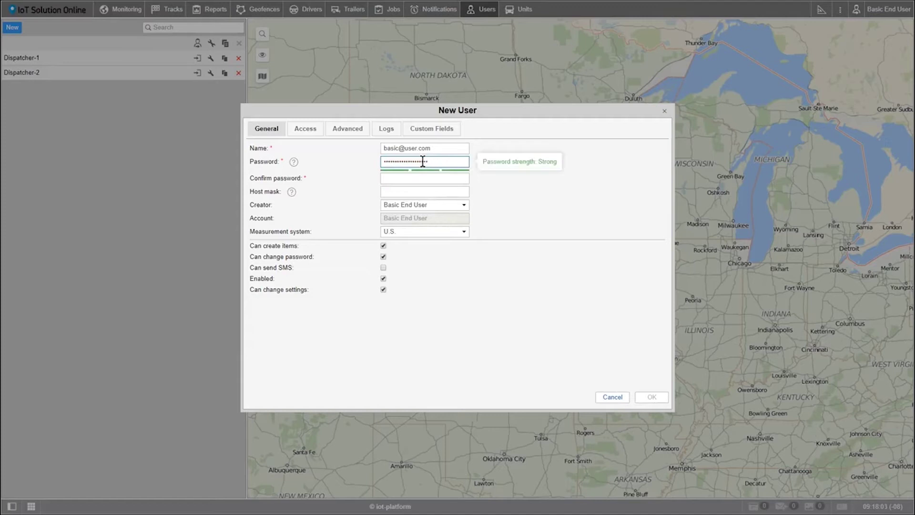
{"action": "left_click", "coordinate": [425, 177]}
{"action": "key", "text": "ctrl+v"}
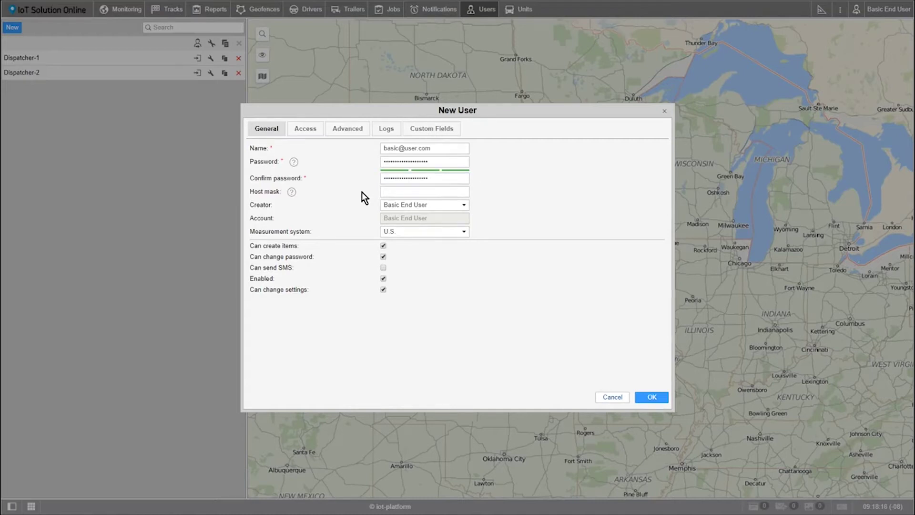
{"action": "mouse_move", "coordinate": [291, 192]}
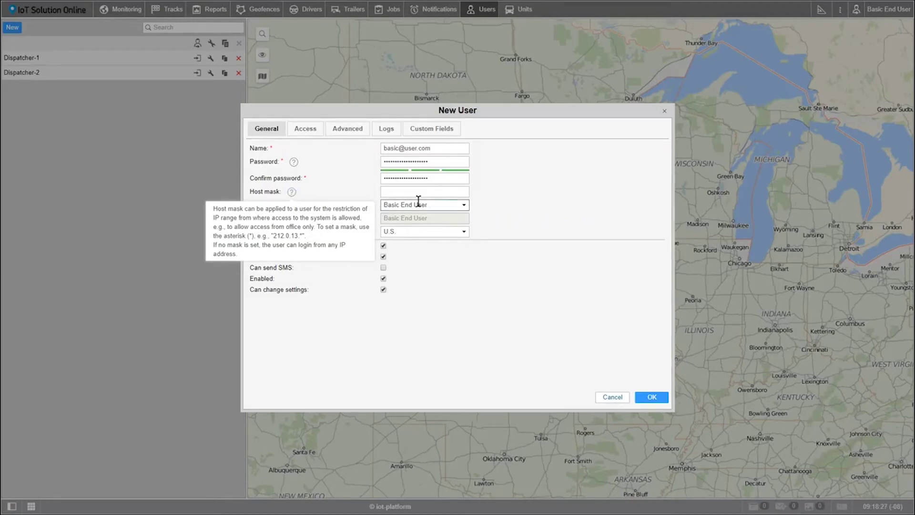
Set creator to Dispatcher-2, keep U.S. measurement units, and allow changing settings.
{"action": "left_click", "coordinate": [464, 206]}
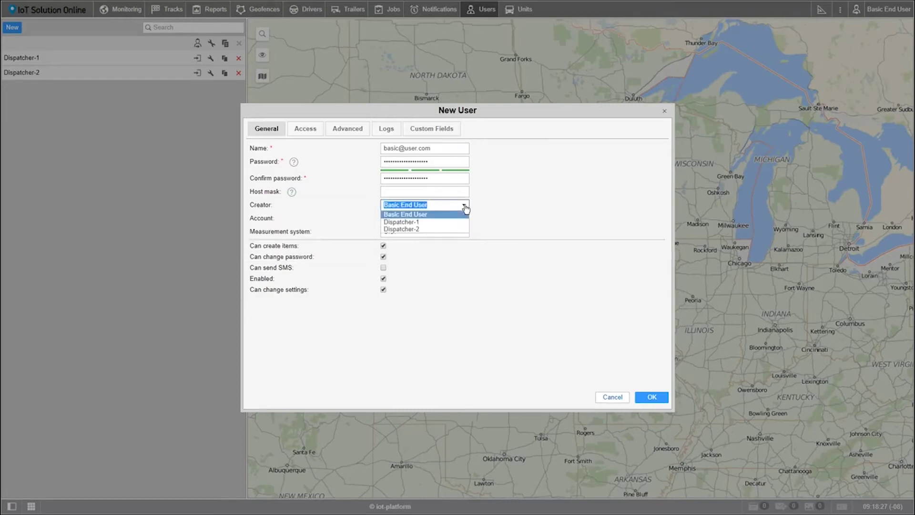
{"action": "left_click", "coordinate": [425, 229]}
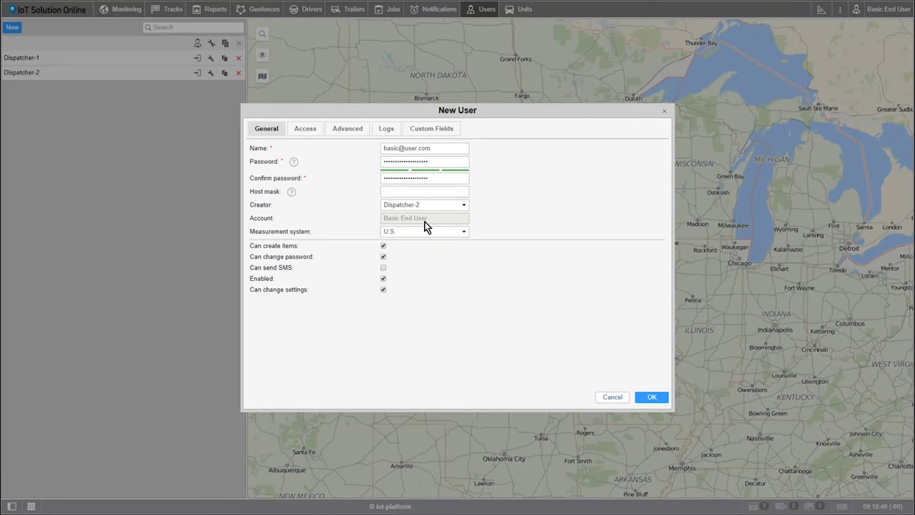
{"action": "left_click", "coordinate": [463, 234]}
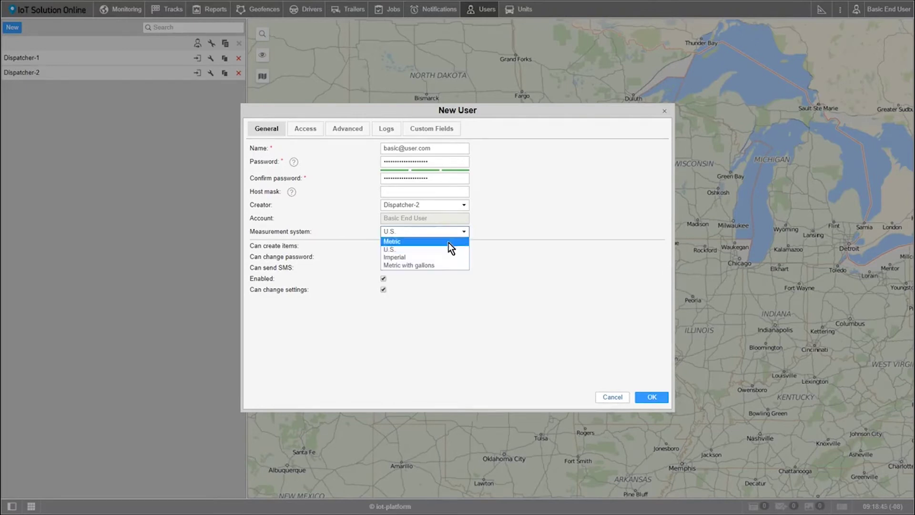
{"action": "left_click", "coordinate": [447, 244]}
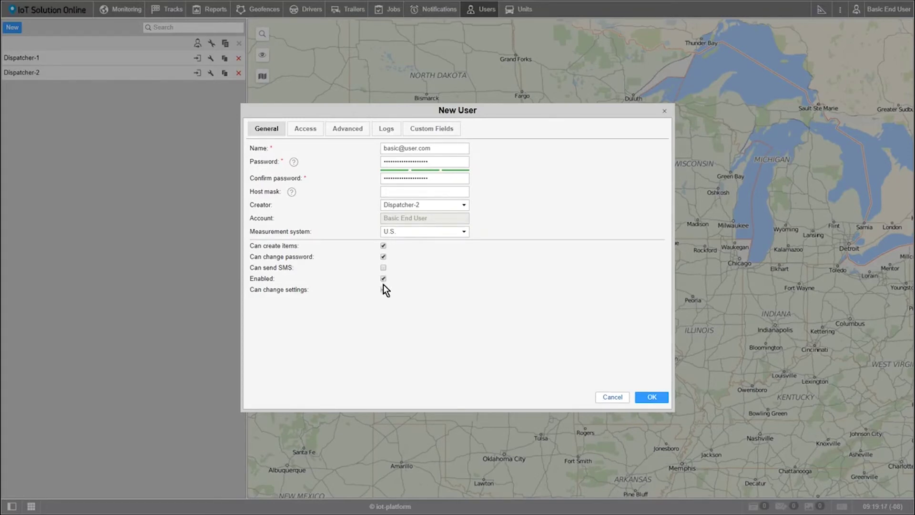
{"action": "left_click", "coordinate": [384, 291]}
Grant Full access to all seven units and the Basic End User resource.
{"action": "left_click", "coordinate": [301, 130]}
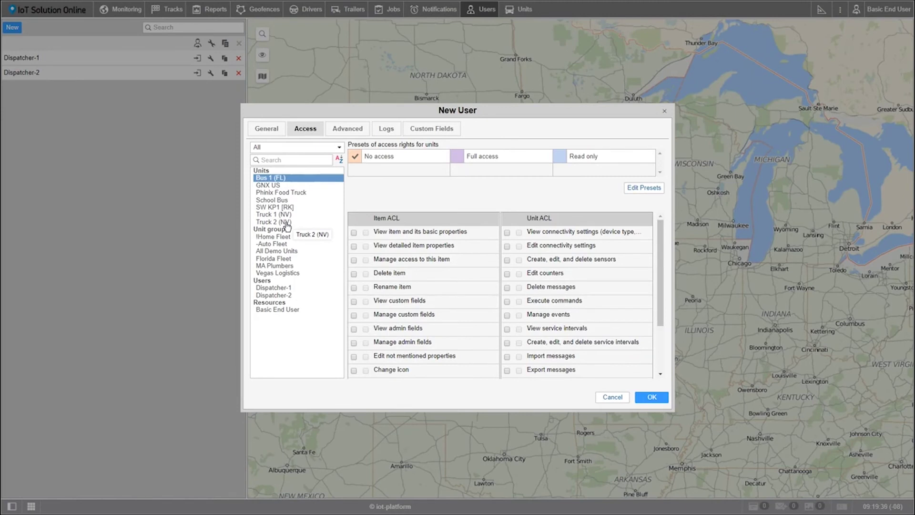
{"action": "left_click", "coordinate": [287, 227], "text": "shift"}
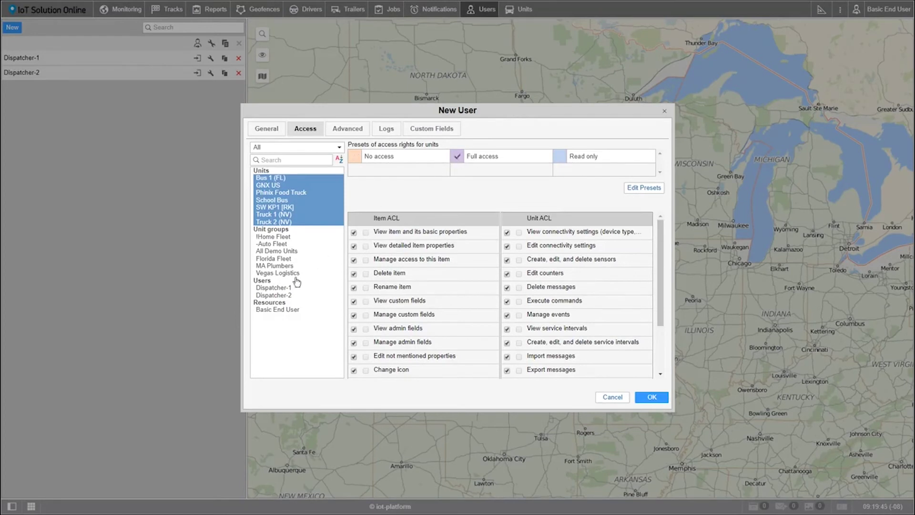
{"action": "left_click", "coordinate": [283, 310]}
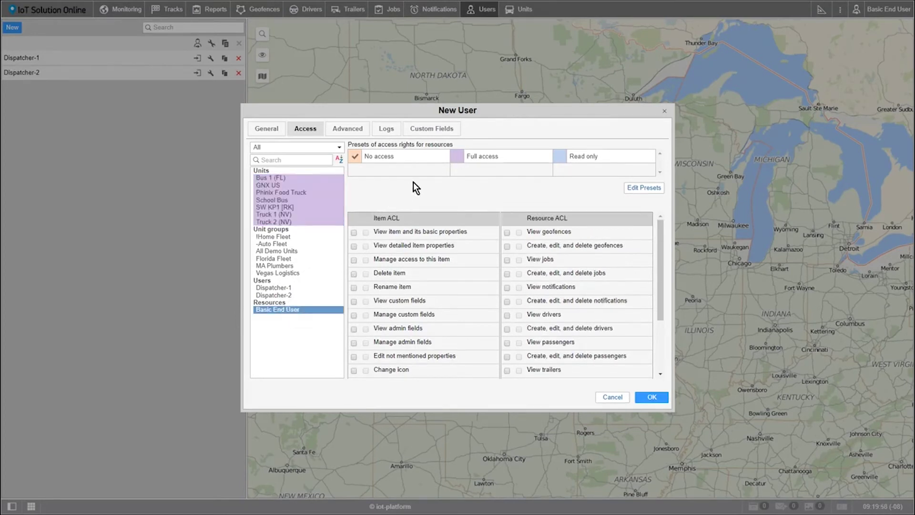
{"action": "left_click", "coordinate": [459, 162]}
{"action": "left_click", "coordinate": [344, 135]}
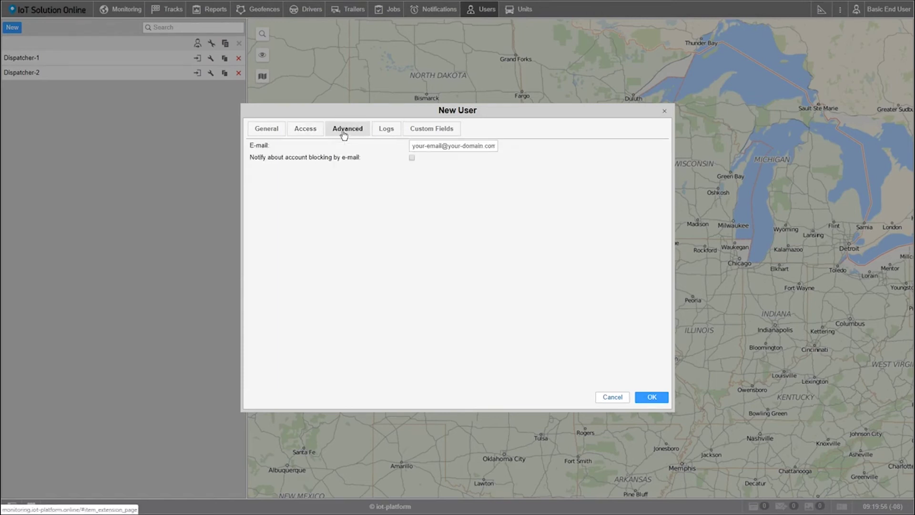
{"action": "left_click_drag", "start_coordinate": [414, 146], "coordinate": [524, 146]}
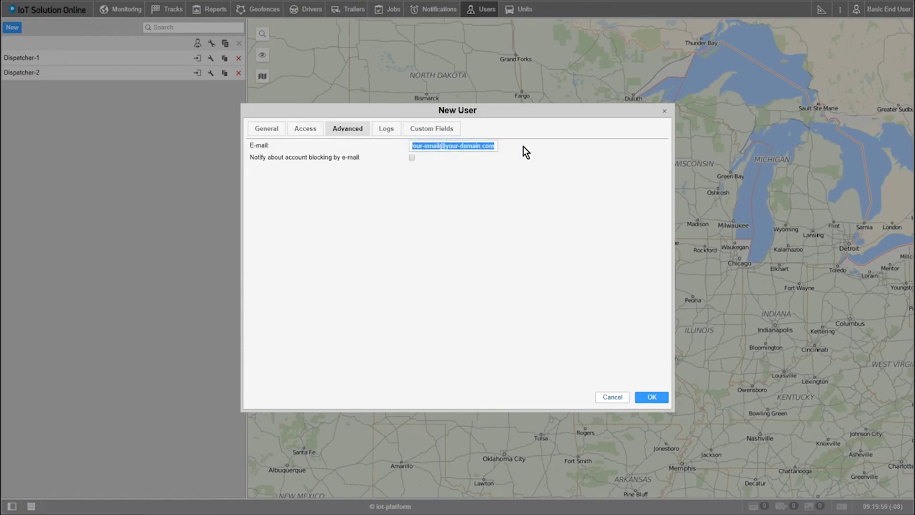
{"action": "type", "text": "basic@user.com"}
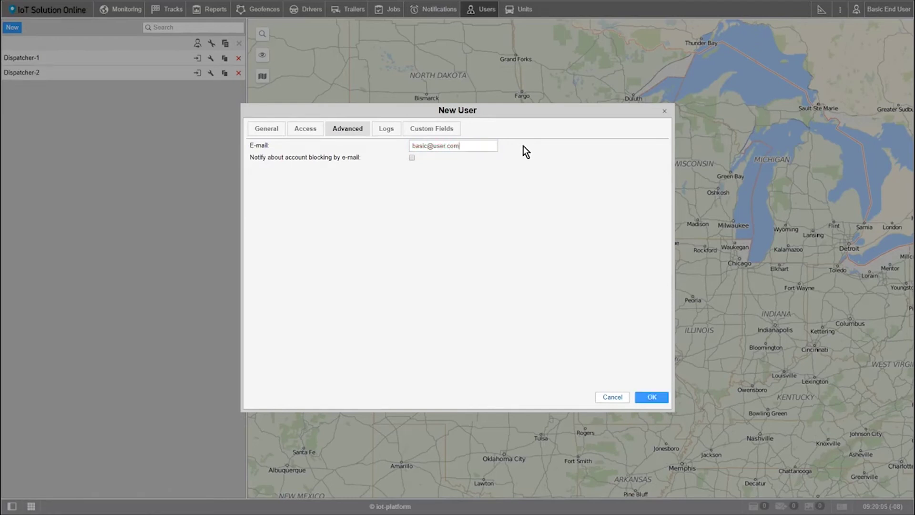
{"action": "left_click", "coordinate": [413, 158]}
{"action": "left_click", "coordinate": [389, 131]}
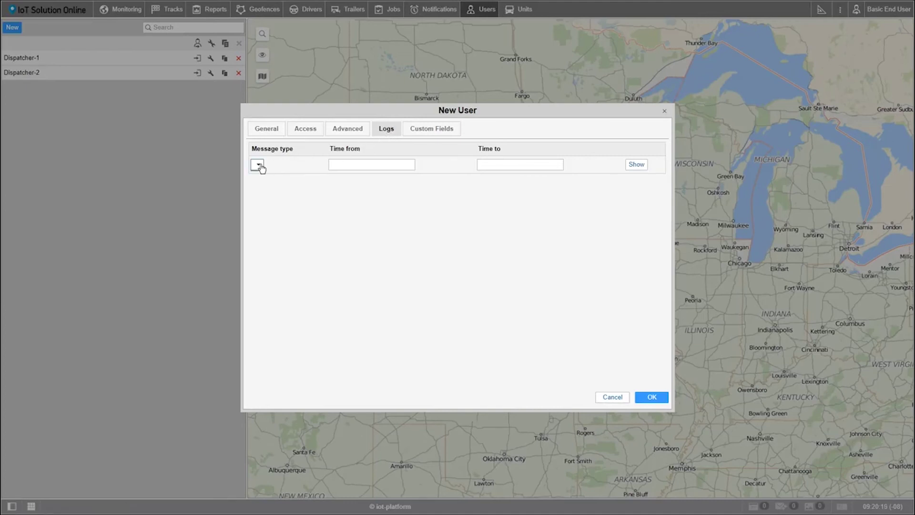
Look over the log Time from and Time to fields, then view Custom Fields.
{"action": "left_click", "coordinate": [354, 164]}
{"action": "left_click", "coordinate": [490, 162]}
{"action": "left_click", "coordinate": [438, 136]}
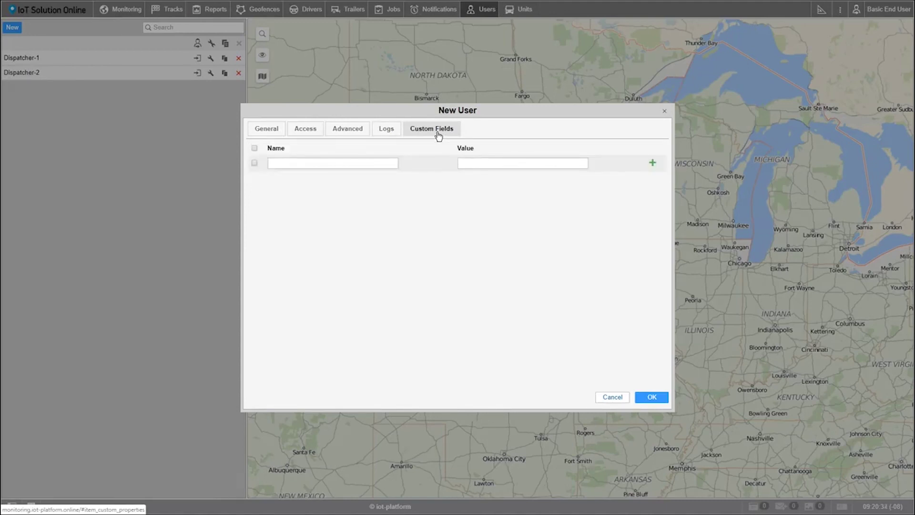
Add custom field Position with value Dispatcher and confirm the new user with OK.
{"action": "left_click", "coordinate": [254, 163]}
{"action": "left_click", "coordinate": [284, 164]}
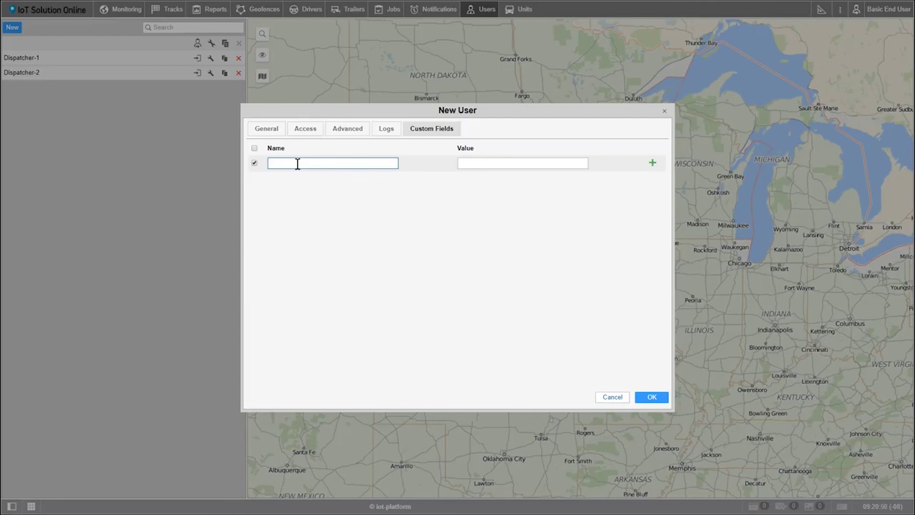
{"action": "type", "text": "Position"}
{"action": "left_click", "coordinate": [462, 163]}
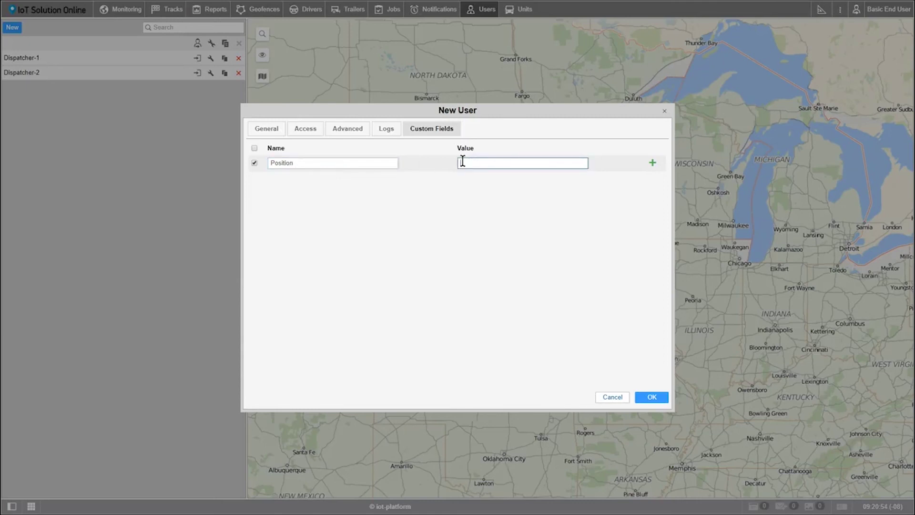
{"action": "type", "text": "Dispatcher"}
{"action": "left_click", "coordinate": [652, 163]}
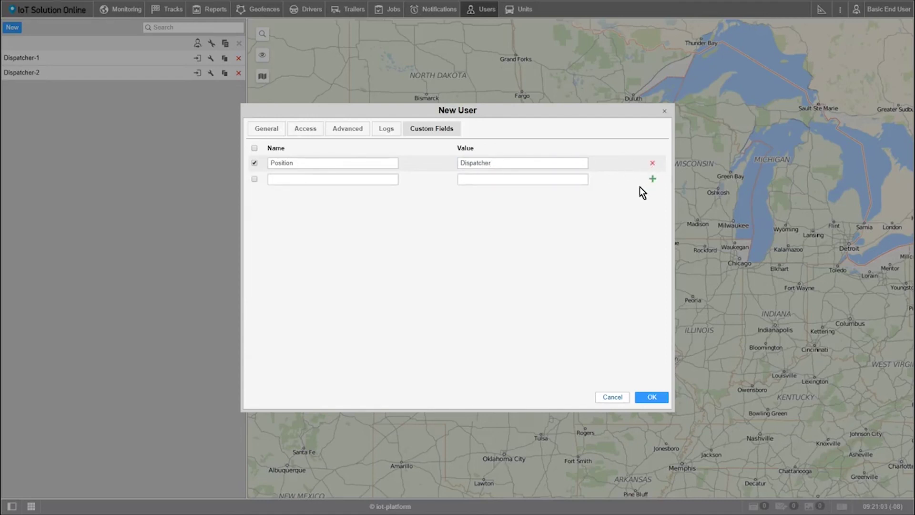
{"action": "left_click", "coordinate": [652, 398]}
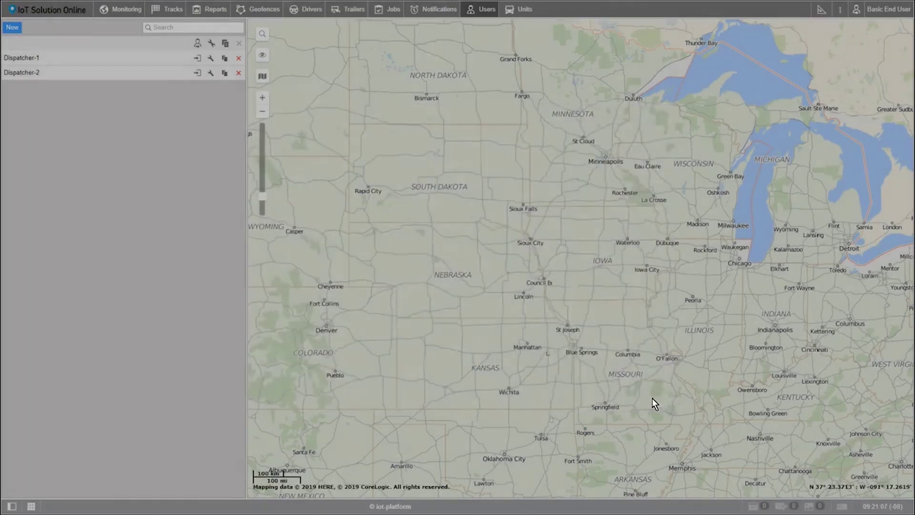